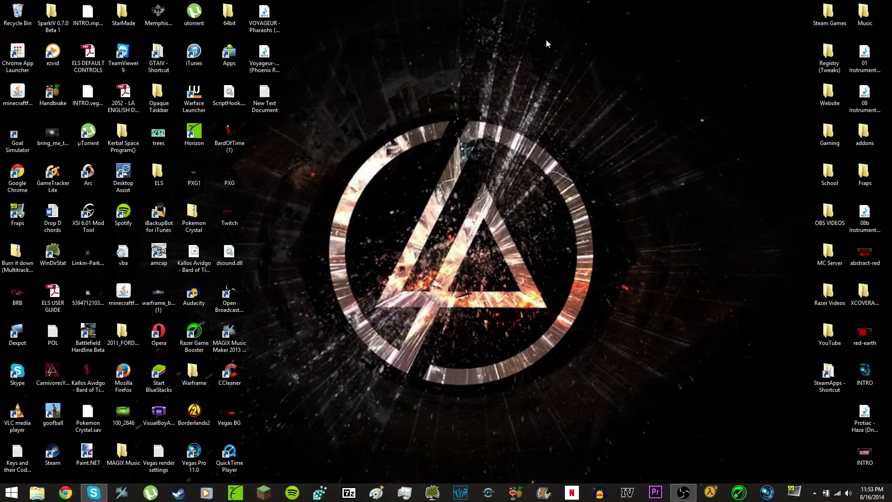
Search 'control' to launch Control Panel, then go to System and Security > System > Advanced system settings > Environment Variables
key("super")
type("control")
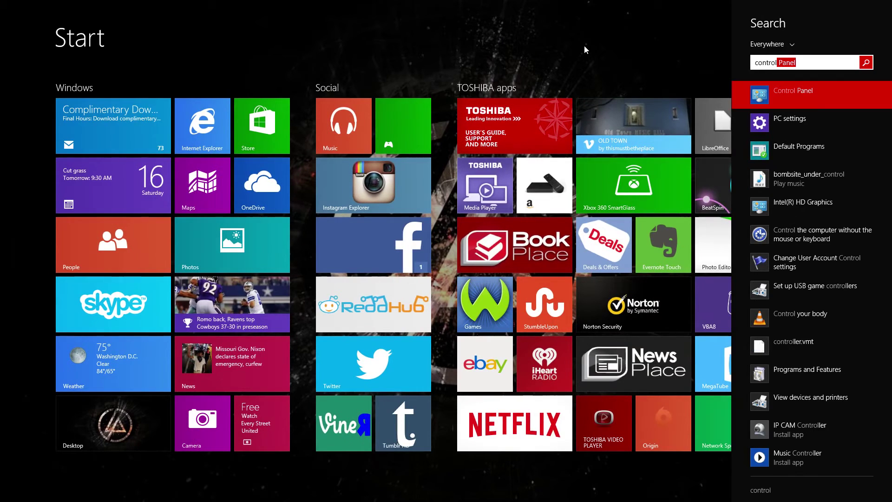
key("Return")
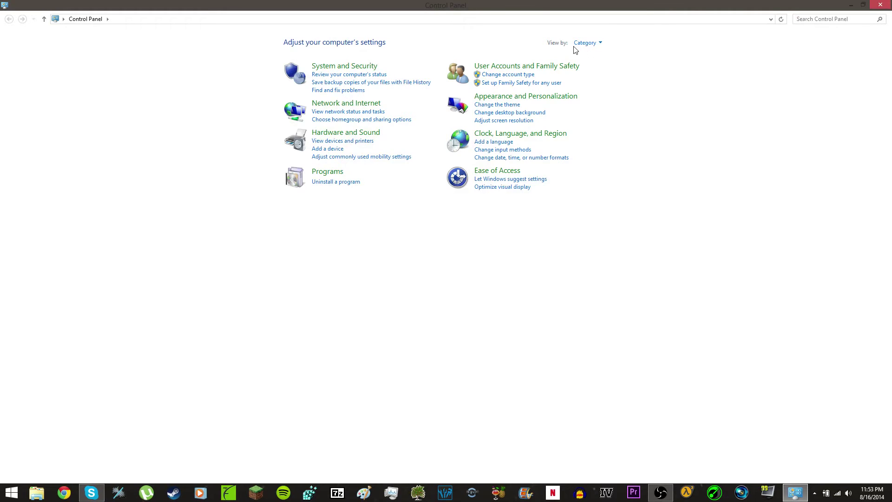
left_click(371, 66)
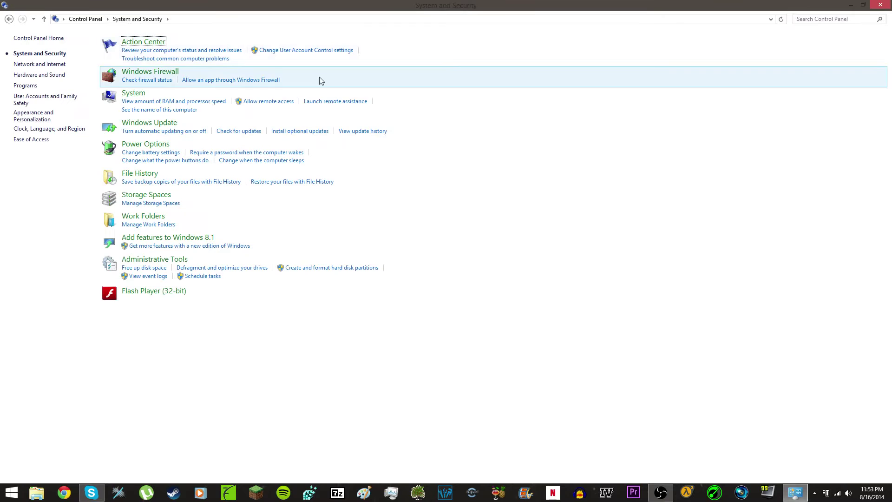
left_click(133, 93)
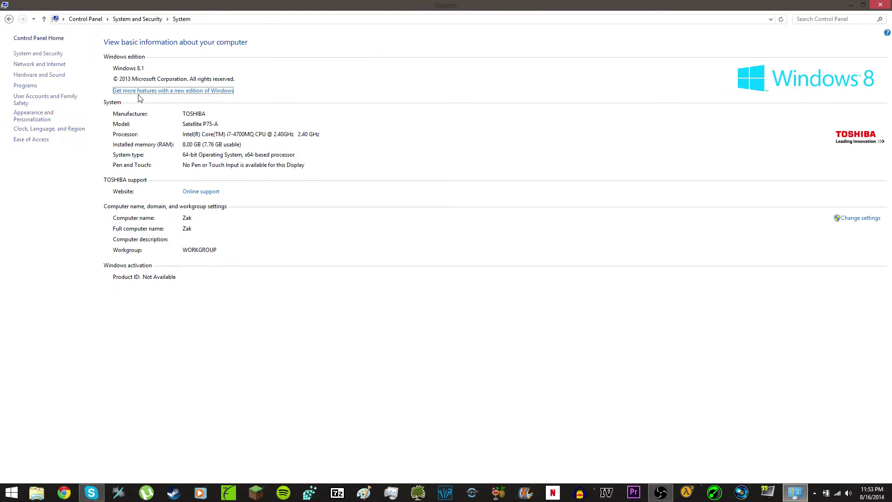
left_click(66, 89)
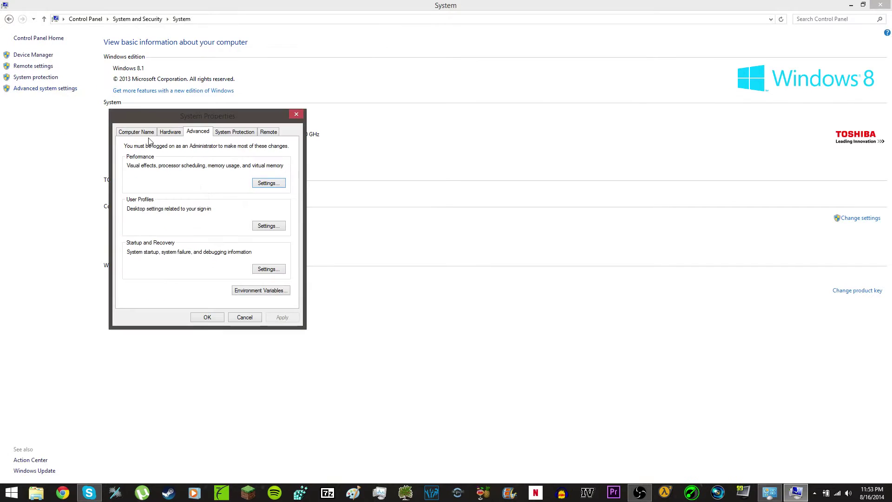
left_click(259, 291)
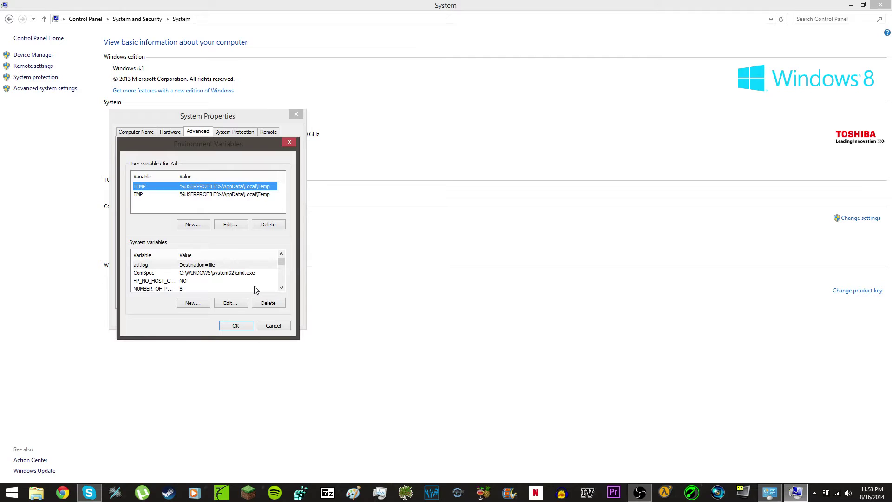
Close and reopen Environment Variables, then open the system Path variable in Edit System Variable
left_click(289, 142)
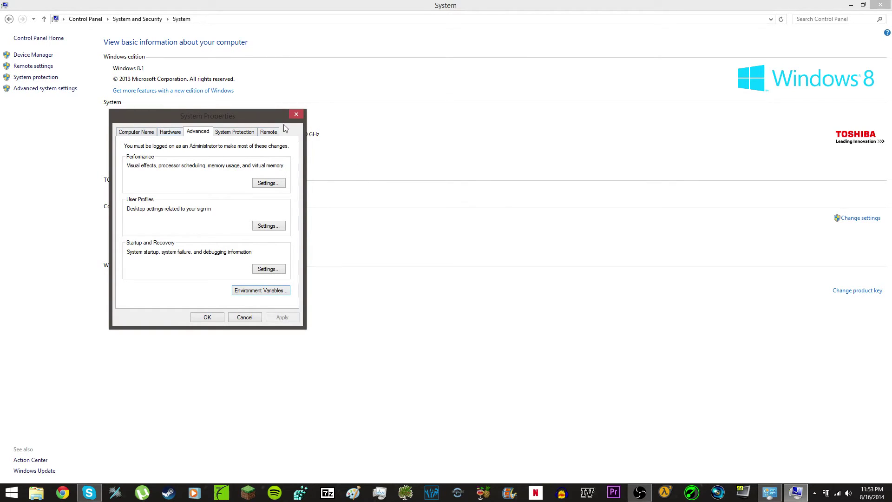
left_click(278, 291)
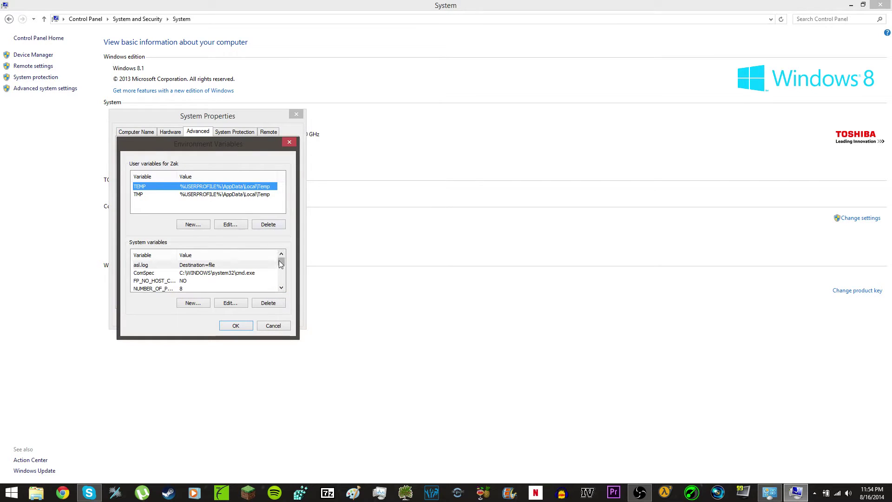
left_click_drag(282, 261, 284, 269)
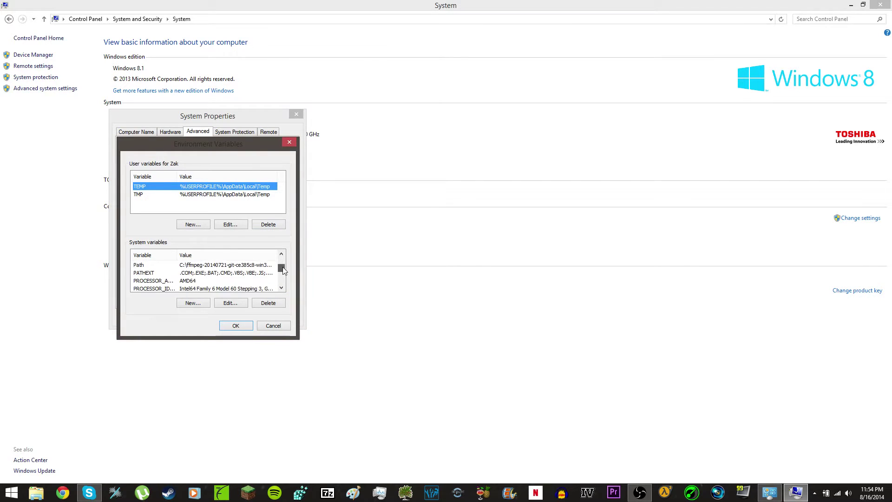
double_click(263, 266)
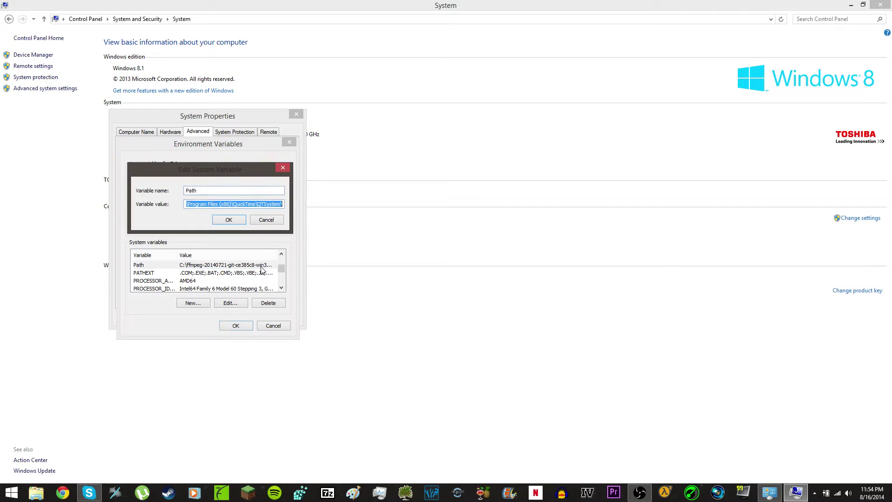
key("alt+Tab")
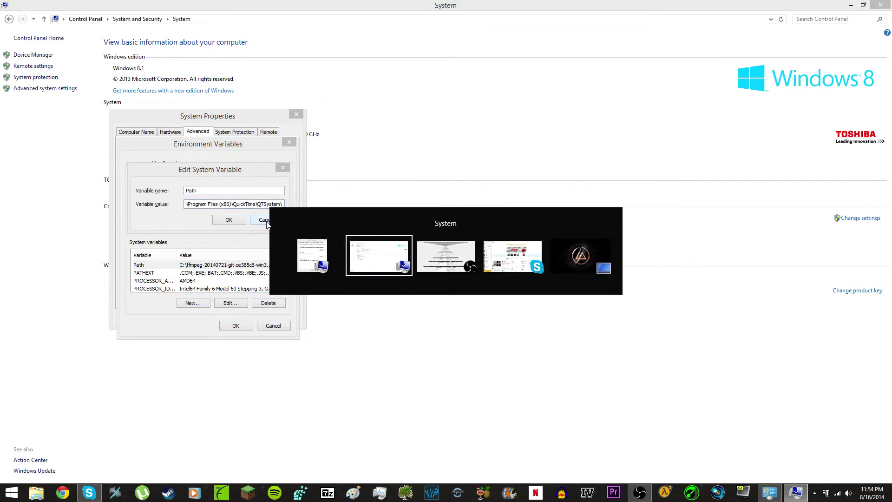
In the maximized New Text Document note, select the default %systemroot%\system32;%systemroot%;%systemroot%\system32\wbem line
key("alt+Tab")
key("alt+Tab")
key("alt+Tab")
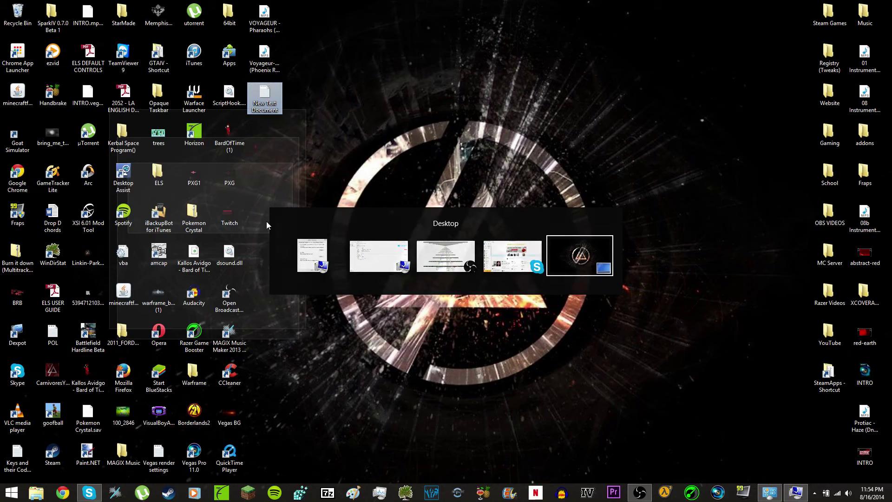
double_click(272, 98)
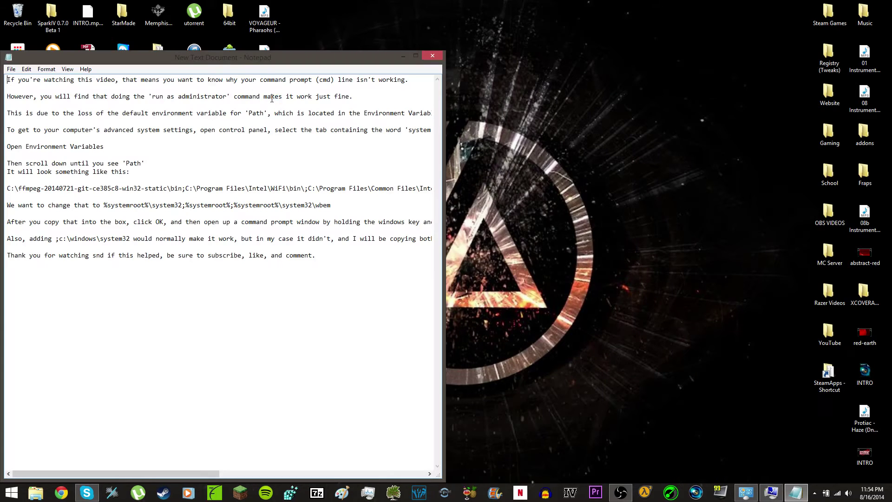
double_click(418, 57)
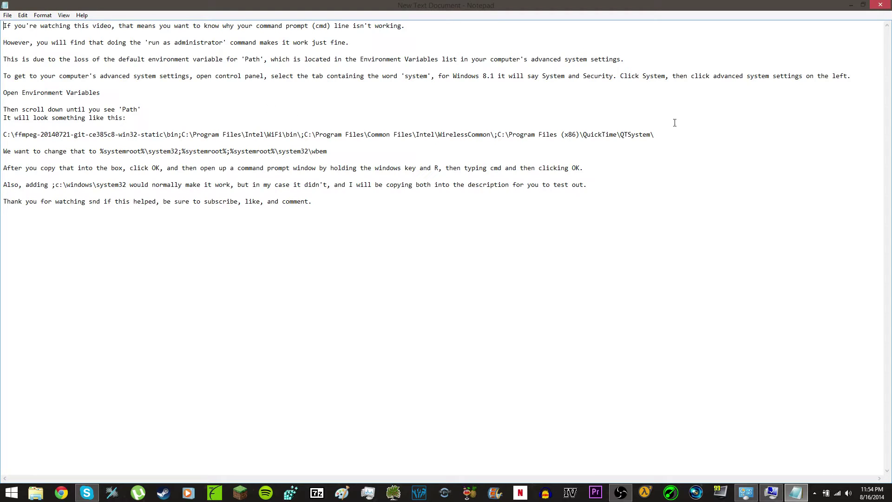
left_click_drag(677, 139, 331, 152)
left_click_drag(660, 135, 64, 127)
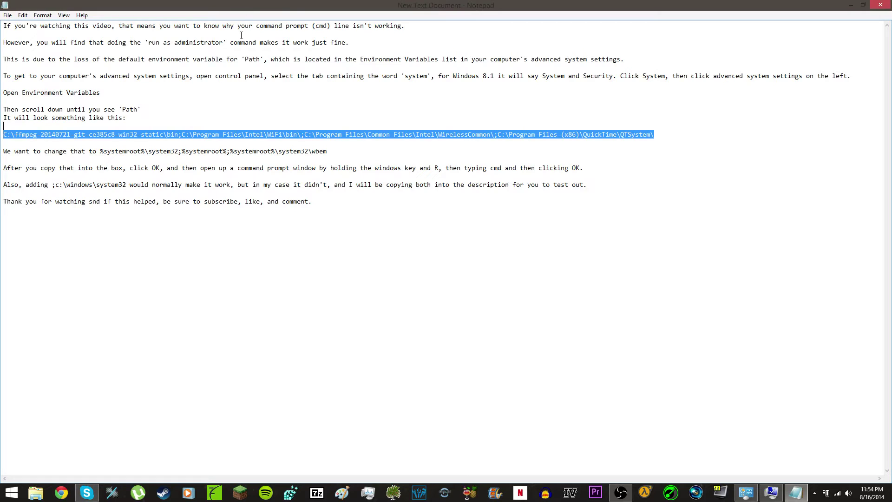
left_click_drag(331, 154, 104, 156)
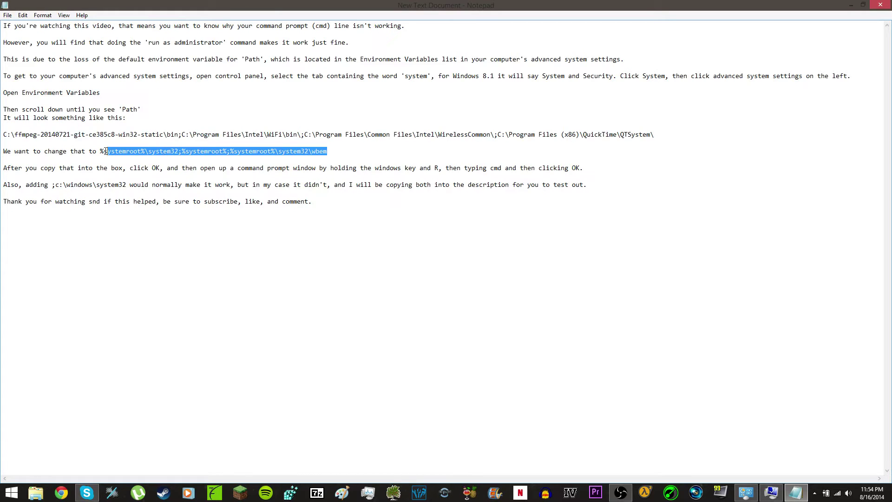
left_click_drag(331, 153, 139, 153)
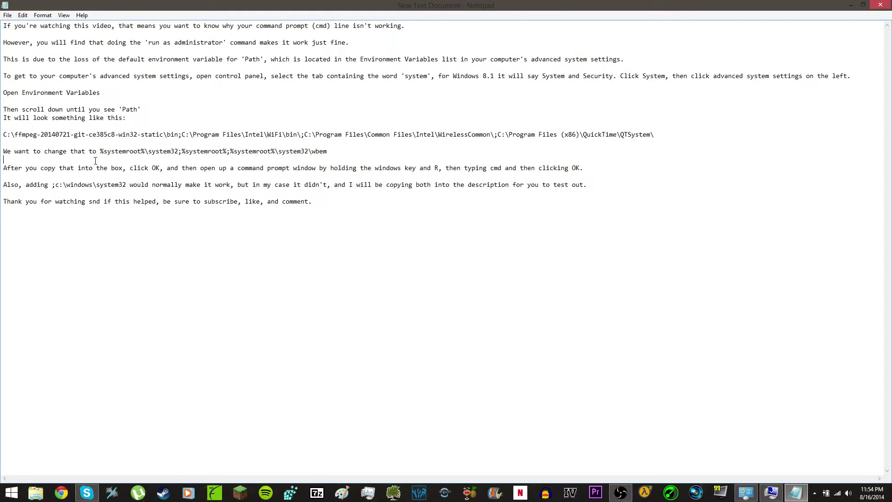
left_click_drag(331, 154, 100, 151)
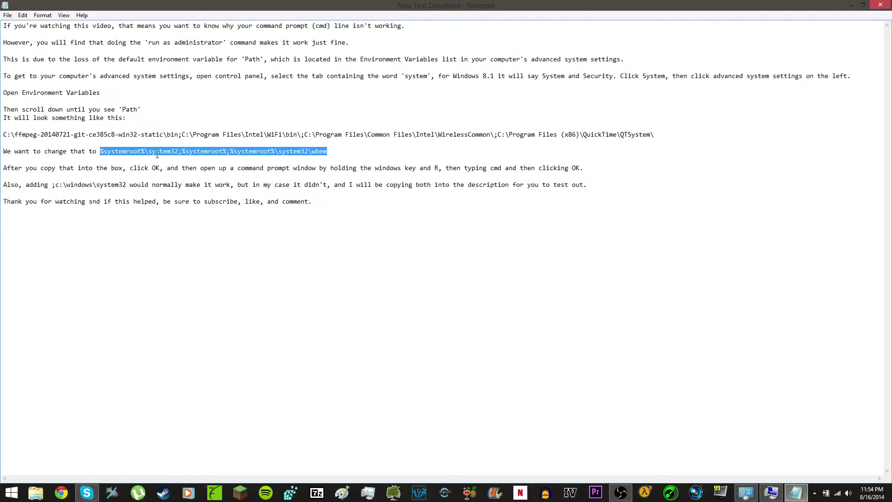
key("alt+Tab")
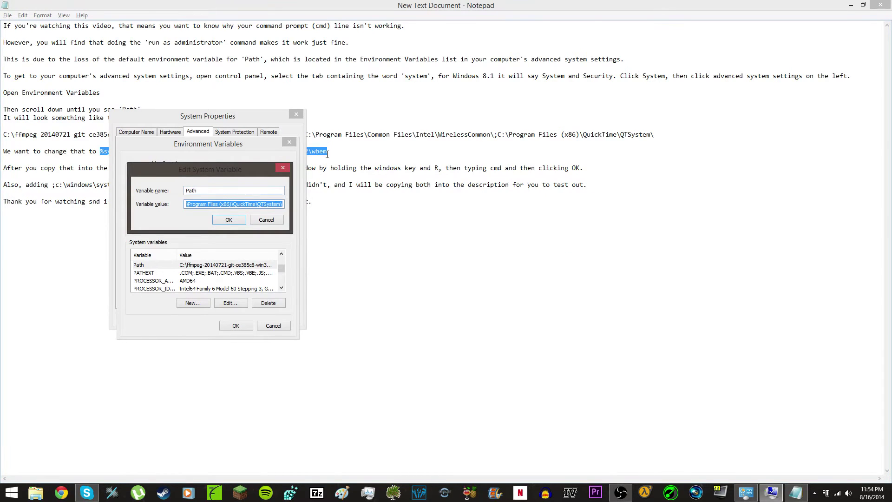
Copy the default %systemroot% path line and paste it into Path's Variable value
left_click_drag(327, 151, 101, 155)
key("ctrl+c")
key("alt+Tab")
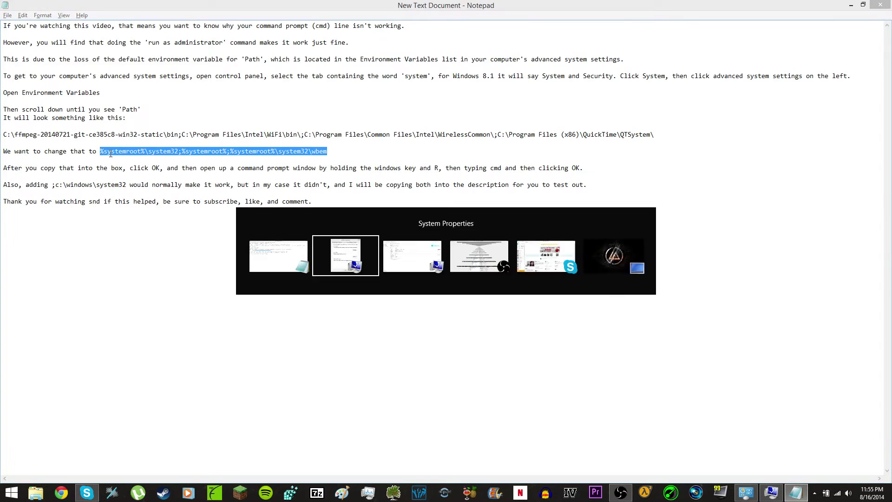
key("ctrl+v")
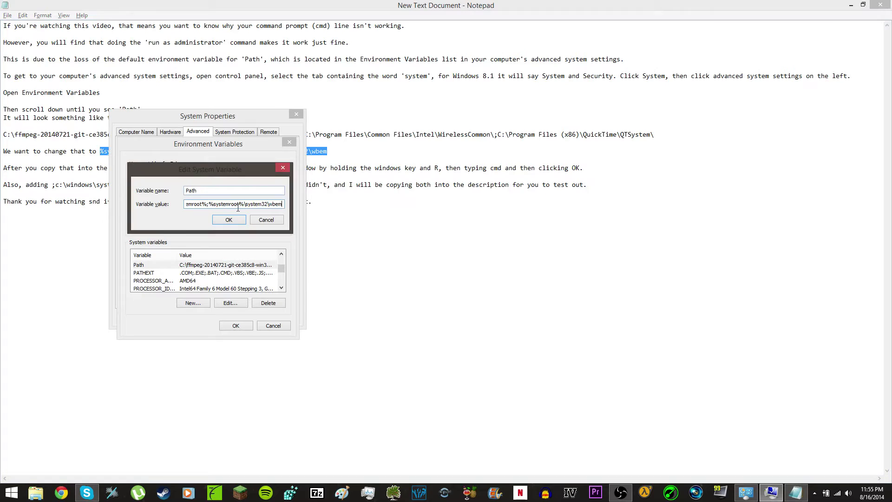
Confirm the Path edit with OK, close Environment Variables and System Properties, and close Notepad
left_click(229, 219)
left_click(290, 142)
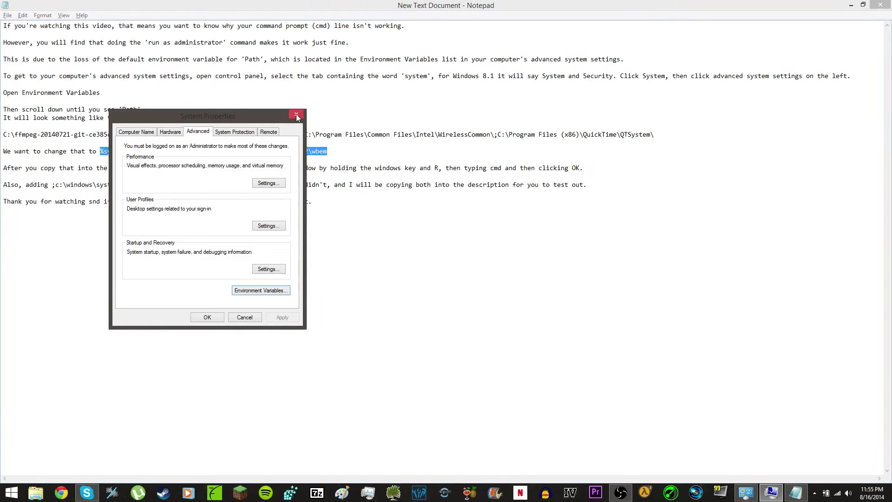
left_click(296, 114)
left_click(880, 4)
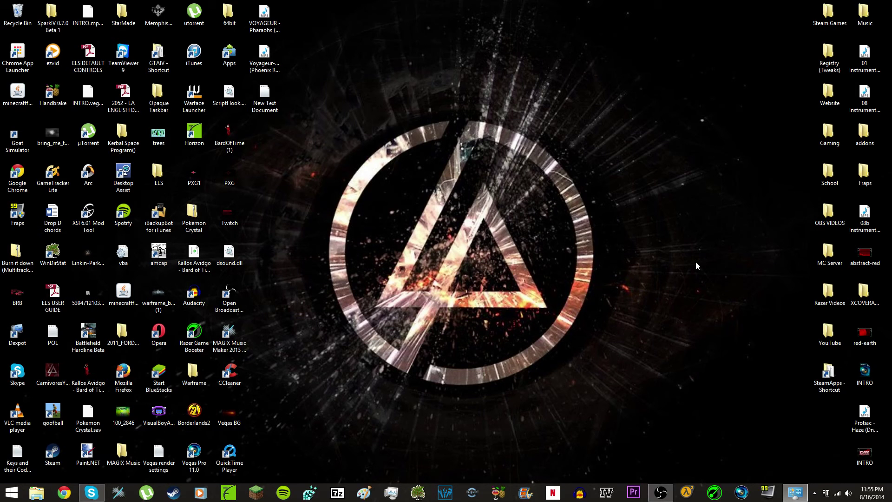
key("super+r")
key("Return")
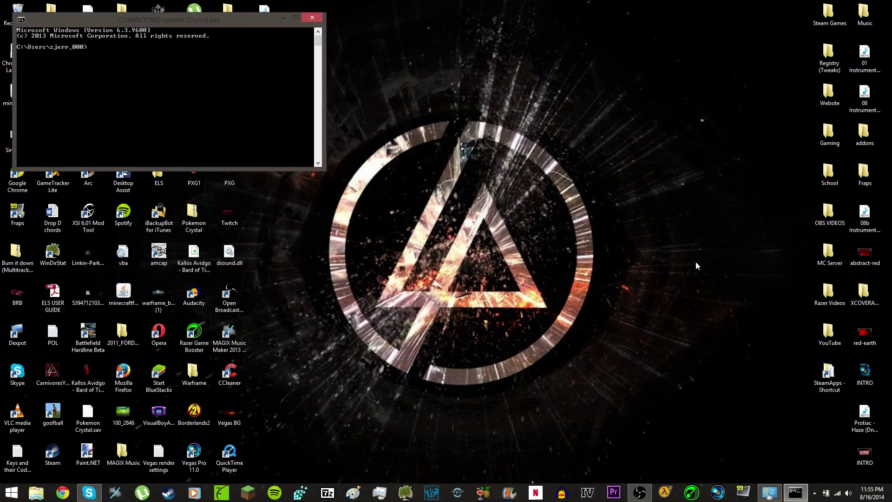
type("tr")
type("ee./")
key("Return")
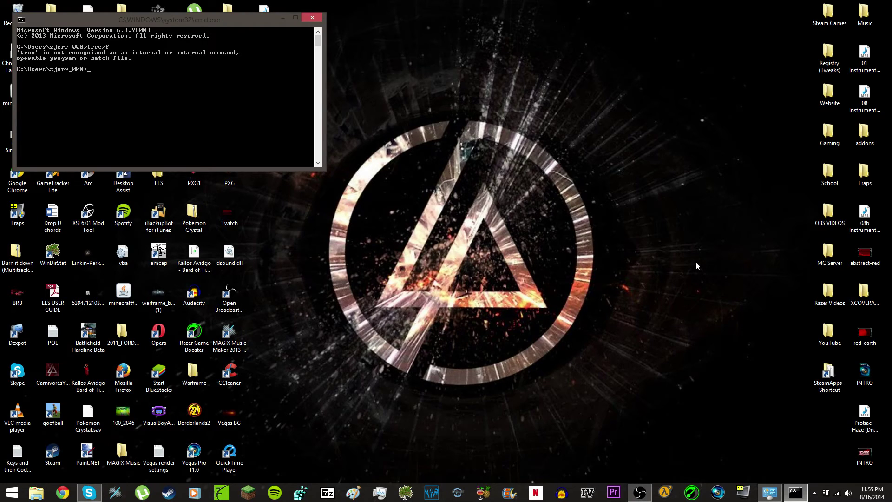
Close Command Prompt and reopen the system Path variable via Advanced system settings > Environment Variables
left_click(313, 20)
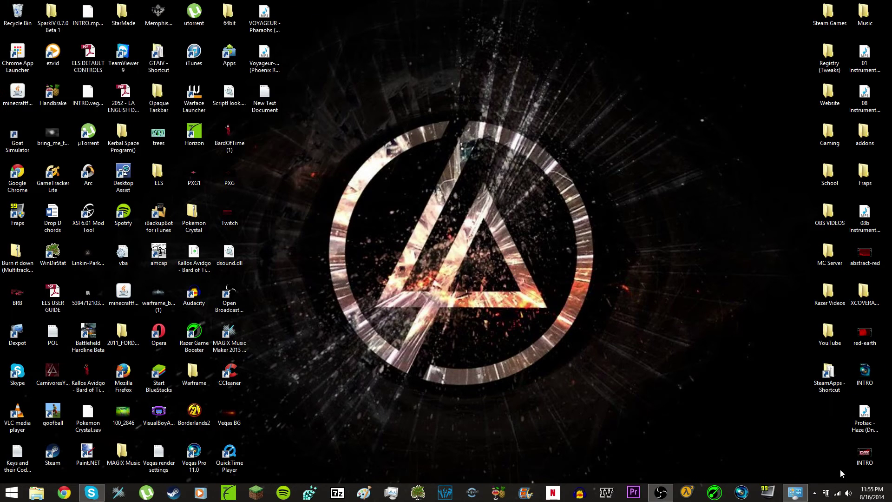
left_click(806, 497)
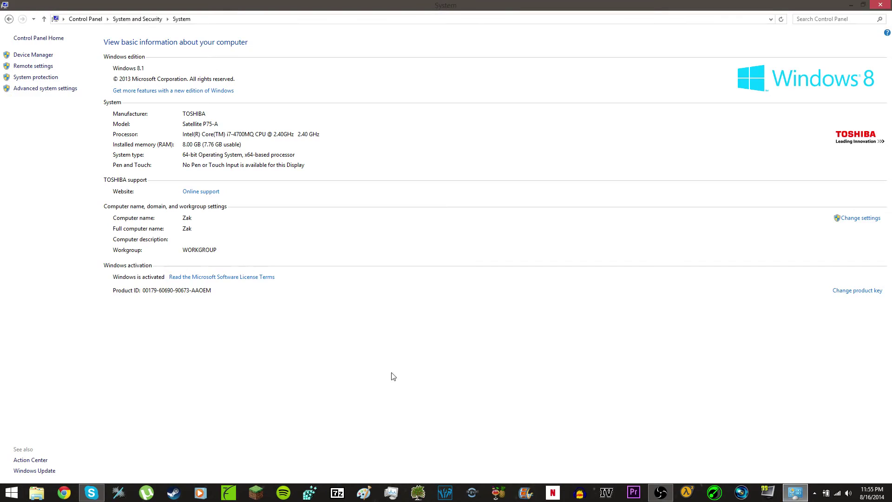
left_click(63, 92)
left_click(172, 212)
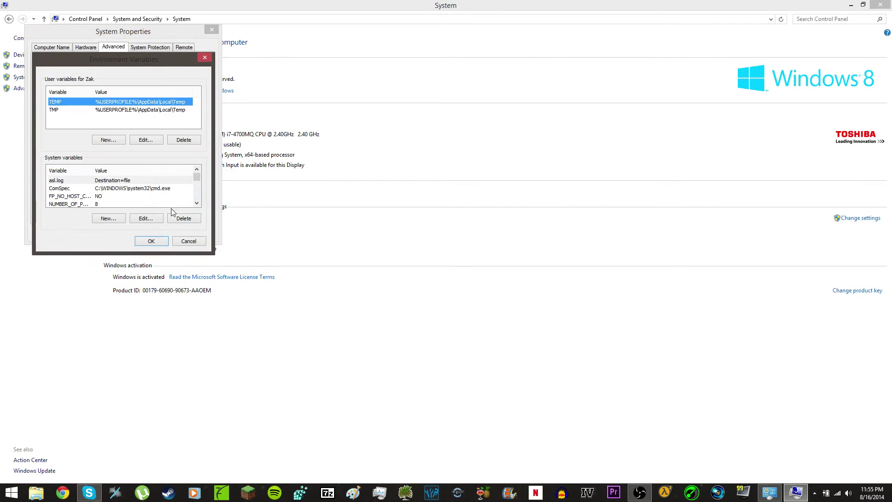
left_click(197, 203)
left_click(196, 202)
left_click(196, 203)
left_click(197, 202)
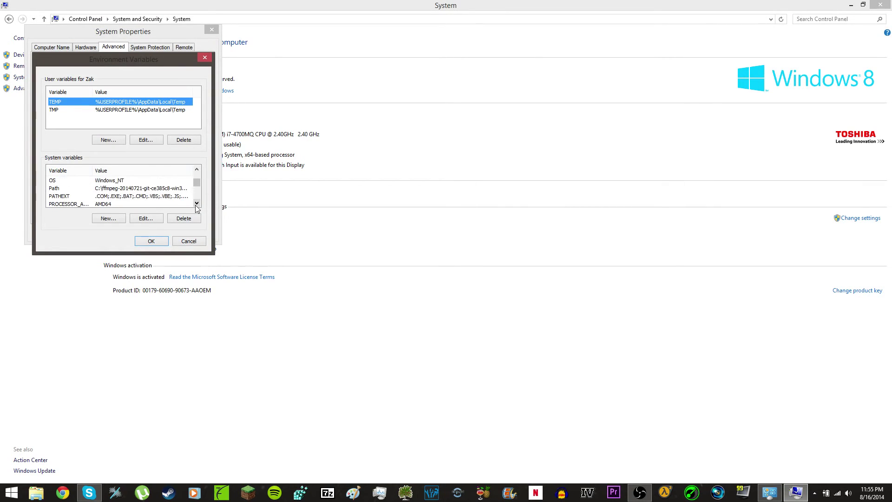
left_click(157, 190)
double_click(160, 190)
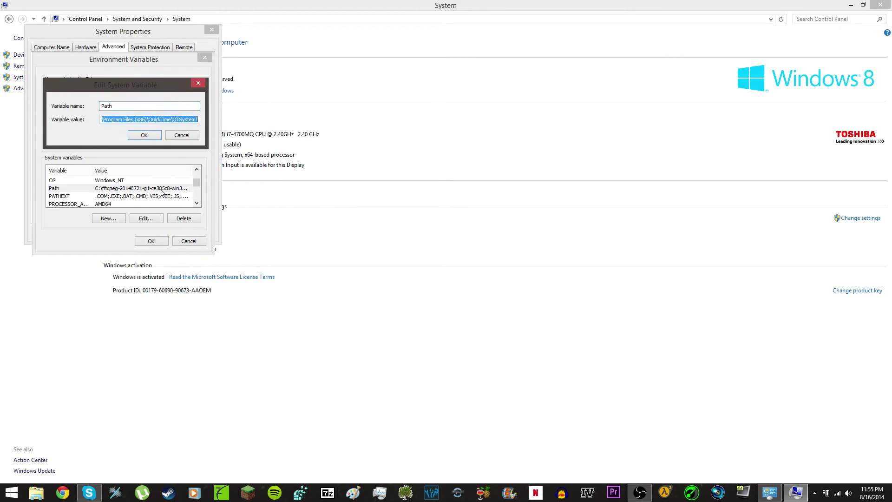
Replace the whole Path value with the pasted default Windows system paths
left_click(198, 120)
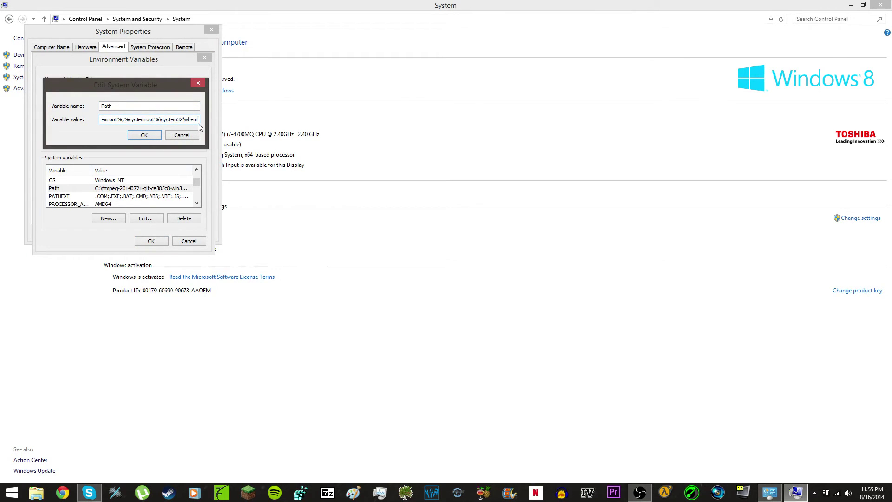
double_click(198, 120)
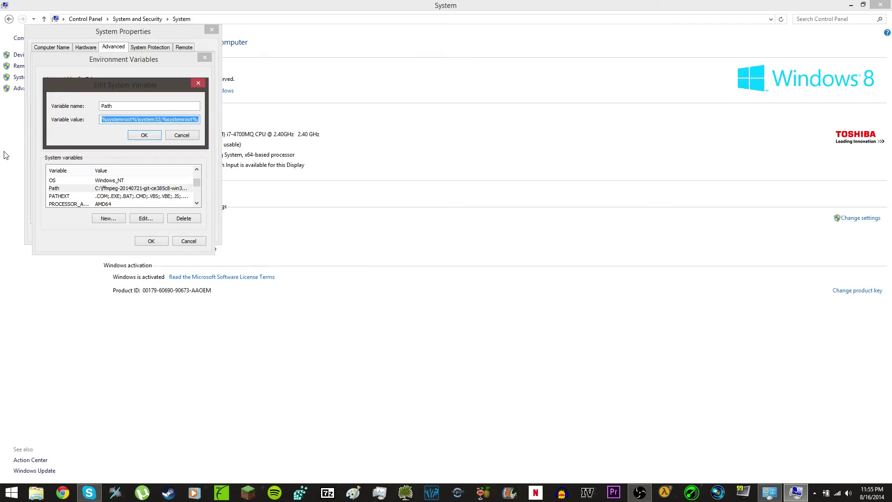
key("ctrl+x")
key("ctrl+v")
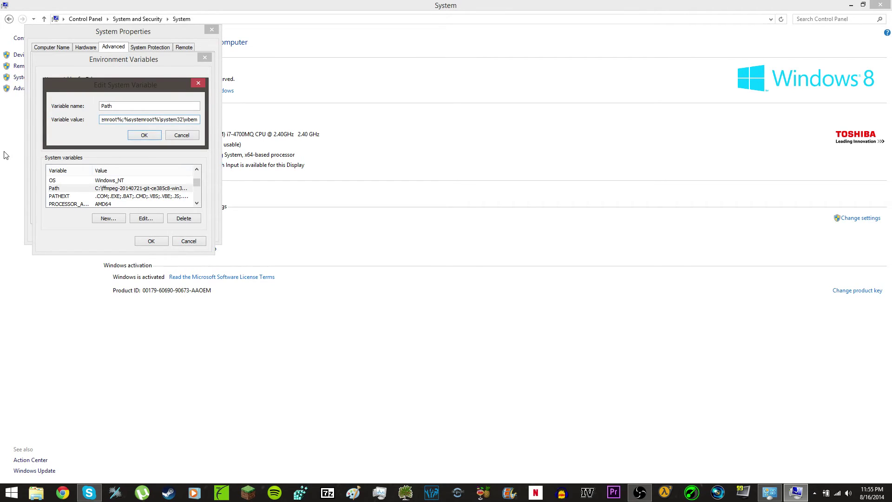
Save the new Path with OK in each dialog and close the System window
left_click(146, 135)
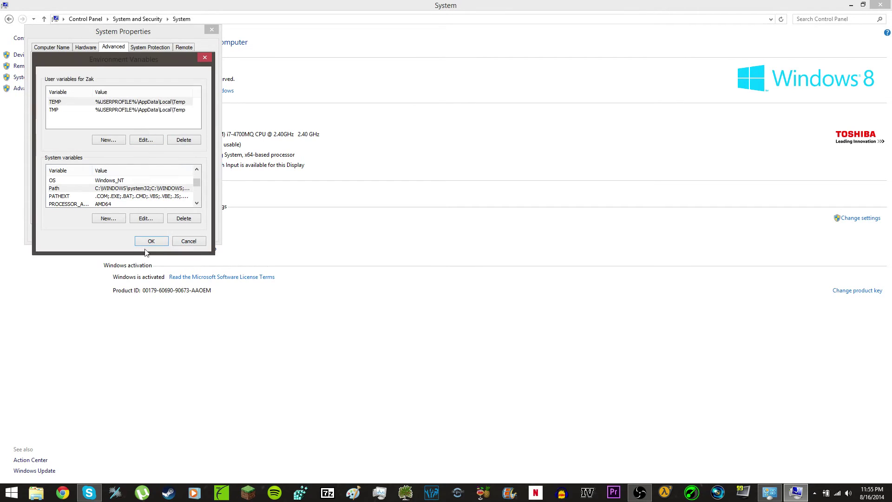
left_click(144, 243)
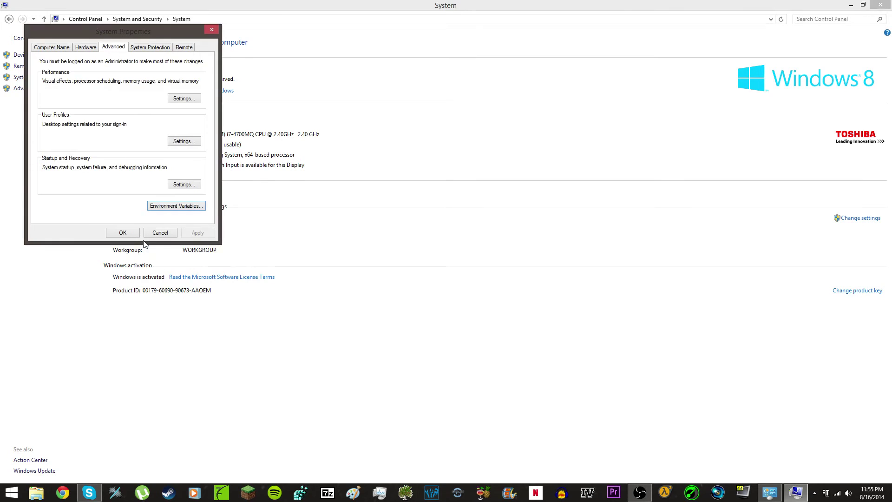
left_click(122, 232)
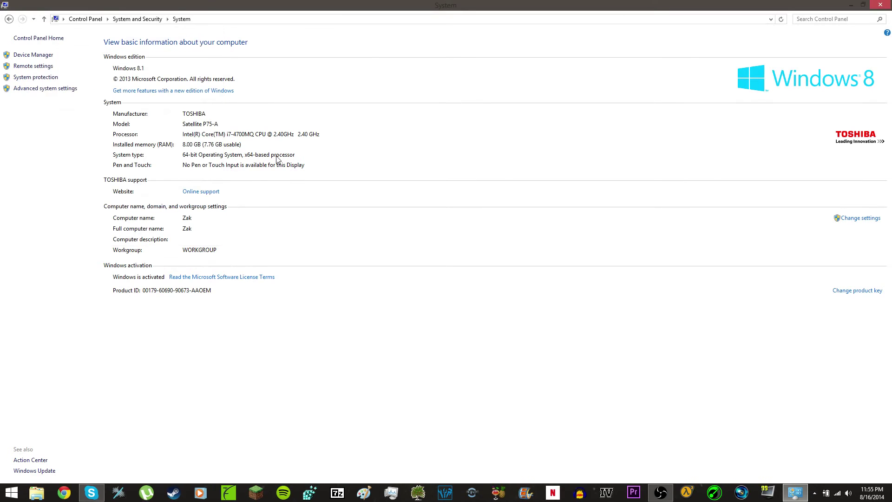
left_click(882, 5)
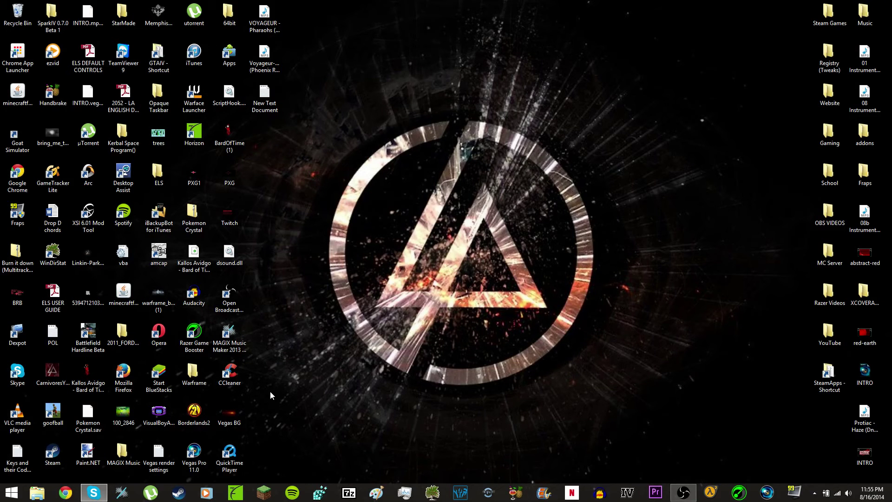
Launch a new Command Prompt from Run with 'cmd' and run tree/f to list the folder tree
key("super+r")
key("BackSpace")
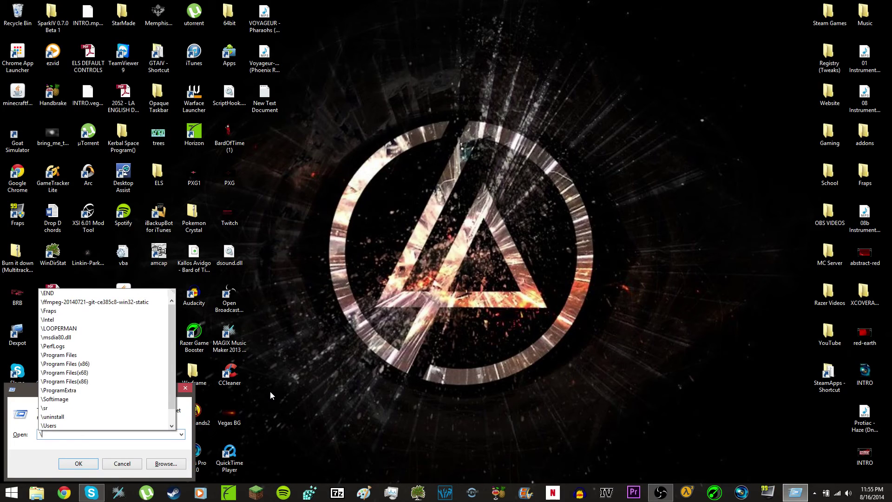
key("Escape")
type("cmd")
key("Return")
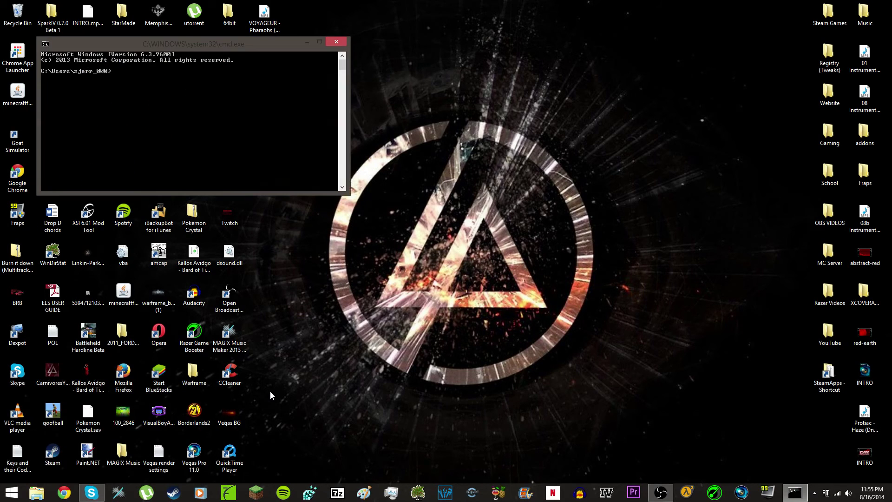
type("tree/f")
key("Return")
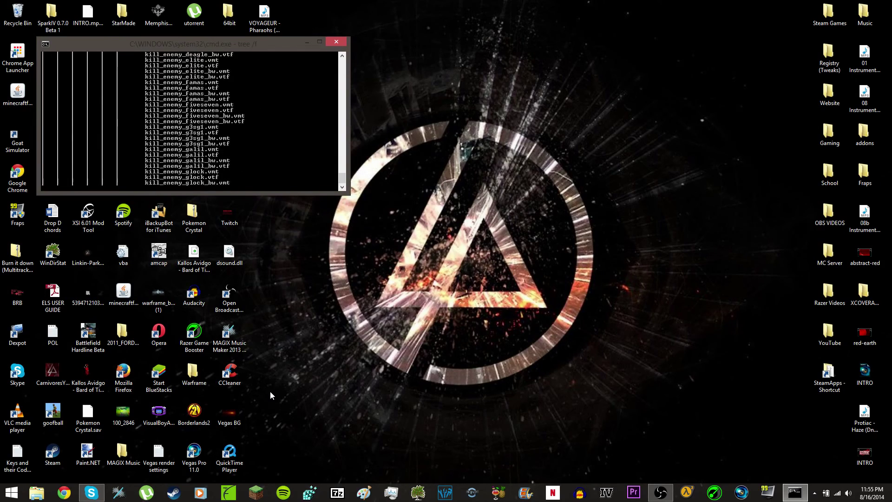